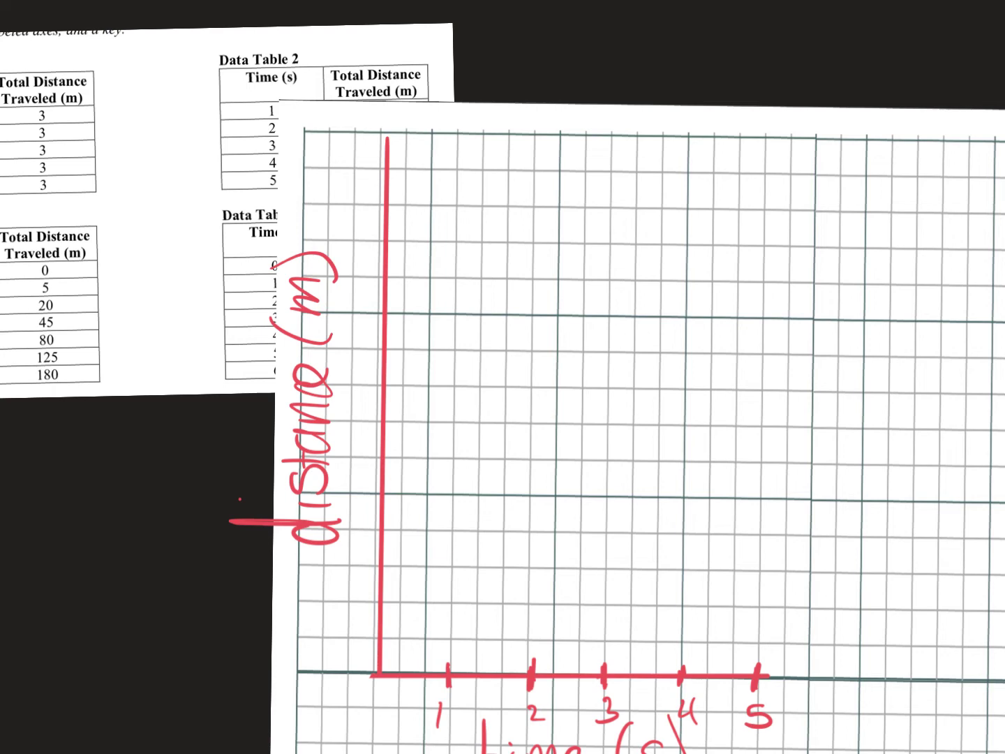
# Step: Draw a short blue tick on the distance axis, leaving a small stray mark beside it
pyautogui.moveTo(376, 595); pyautogui.dragTo(401, 537)
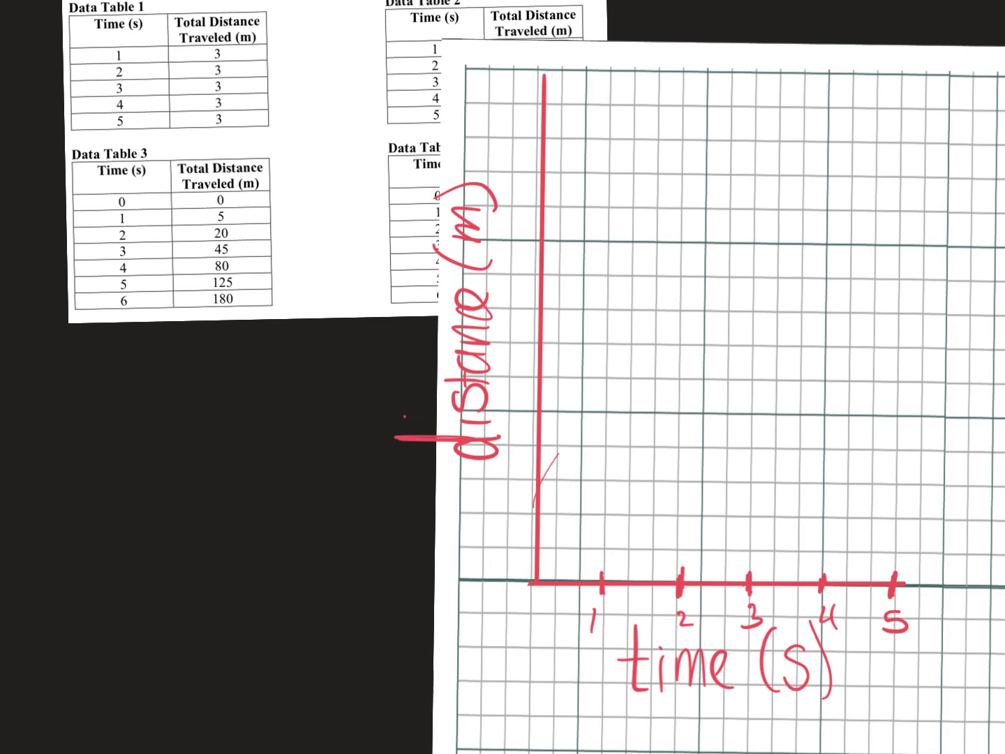
pyautogui.moveTo(514, 485); pyautogui.dragTo(537, 479)
# Step: Tick the distance axis up to 3, dot 3 m points at 1, 2, 3, 5 s, and join them flat
pyautogui.moveTo(518, 378); pyautogui.dragTo(555, 375)
pyautogui.moveTo(528, 275)
pyautogui.mouseDown()
pyautogui.moveTo(560, 273)
pyautogui.moveTo(502, 289)
pyautogui.mouseUp()
pyautogui.moveTo(602, 276); pyautogui.dragTo(607, 279)
pyautogui.moveTo(678, 274); pyautogui.dragTo(682, 279)
pyautogui.moveTo(751, 274); pyautogui.dragTo(756, 277)
pyautogui.moveTo(898, 277); pyautogui.dragTo(905, 279)
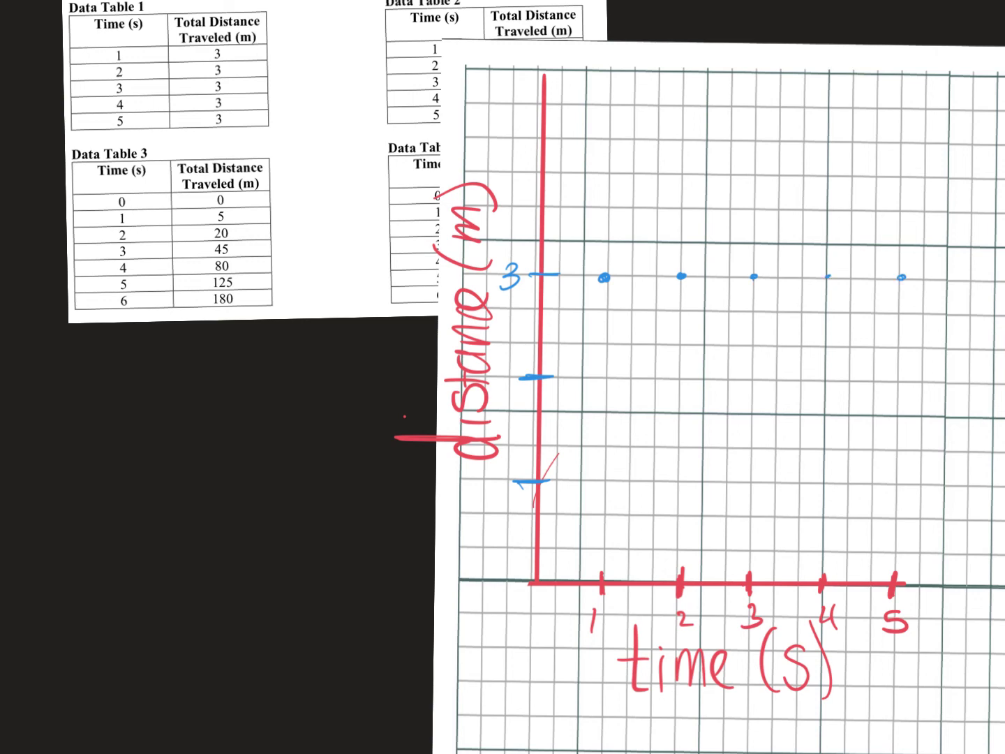
pyautogui.moveTo(543, 278); pyautogui.dragTo(934, 278)
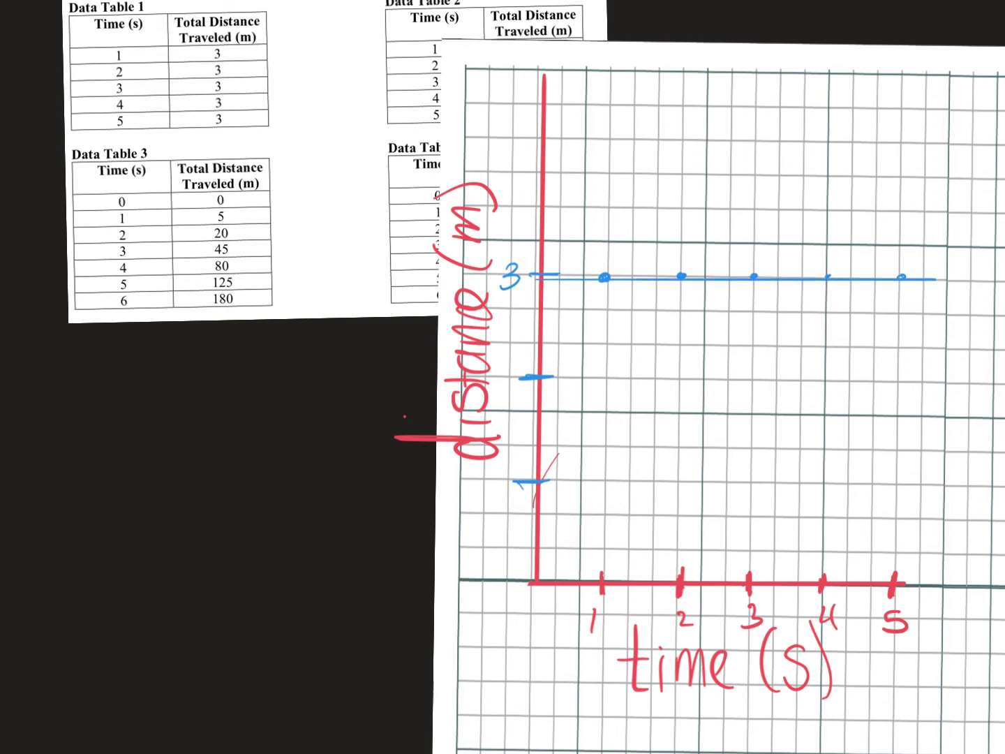